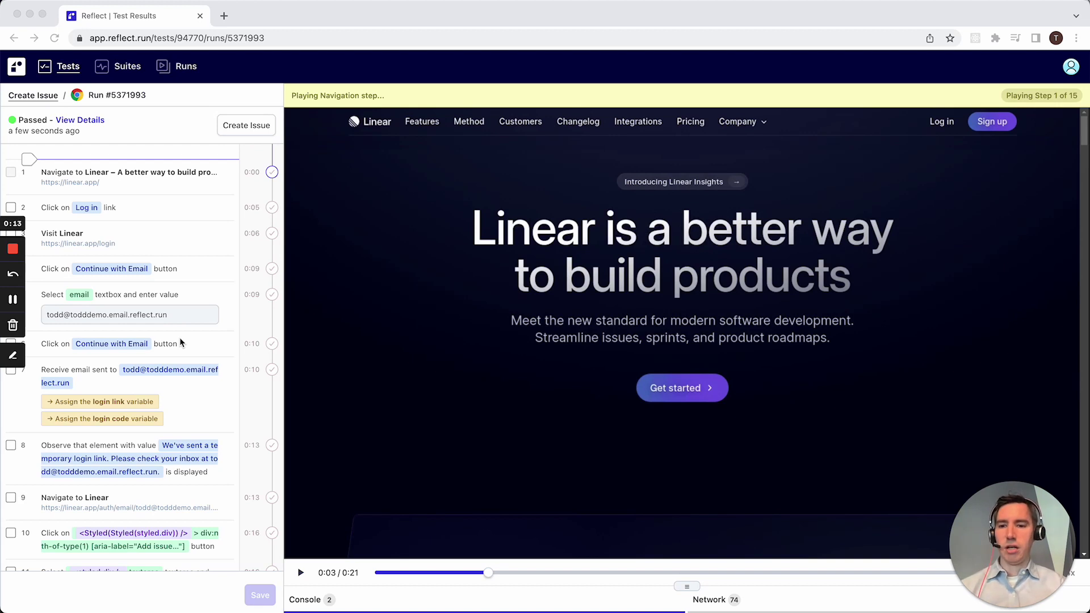
# Step: Play back the recorded video of the passed Create Issue run
pyautogui.click(301, 573)
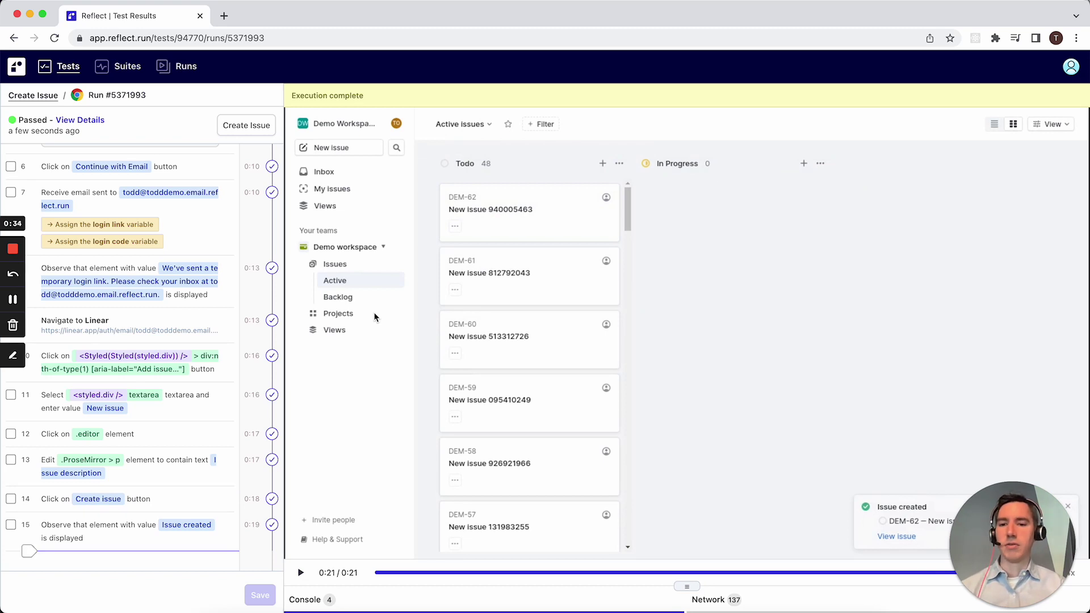
pyautogui.scroll(5, 105, 292)
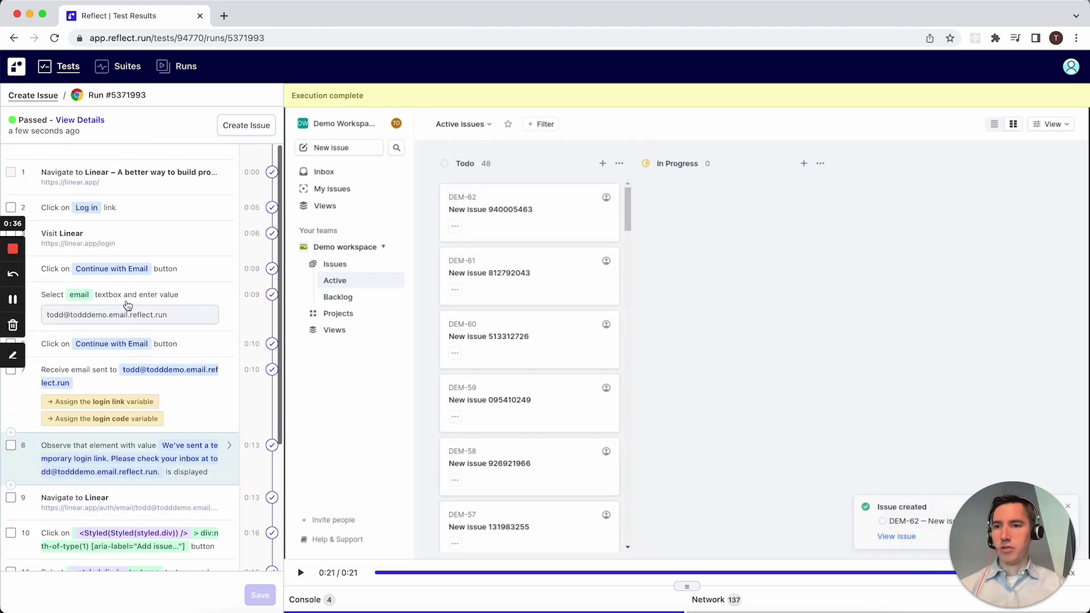
# Step: Create a reusable segment named Linear Login from steps 2 through 9 of the Create Issue test
pyautogui.click(11, 207)
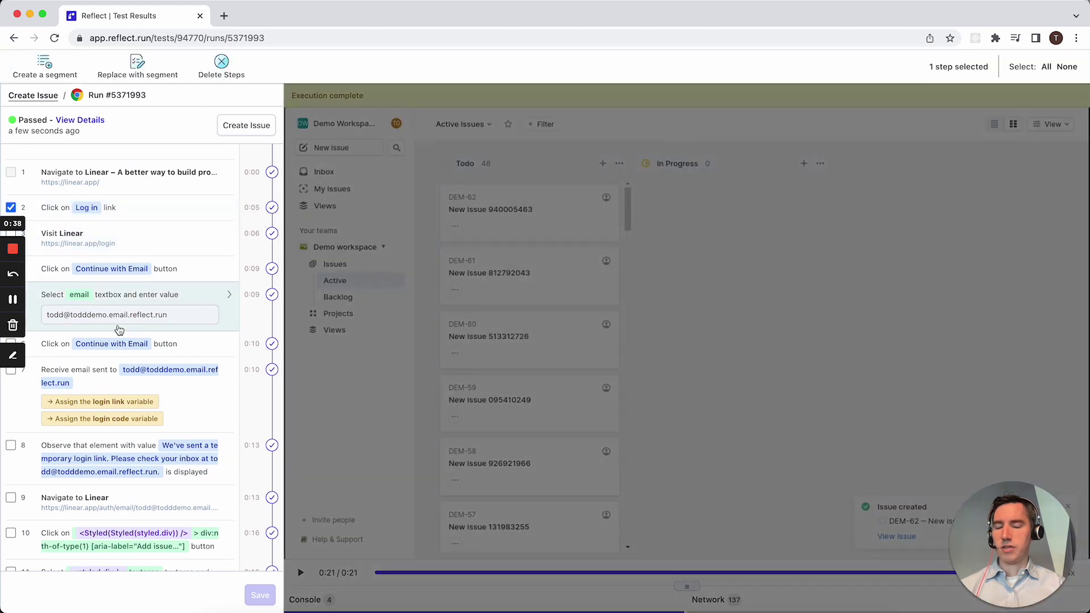
pyautogui.scroll(-4, 119, 332)
pyautogui.scroll(3, 120, 341)
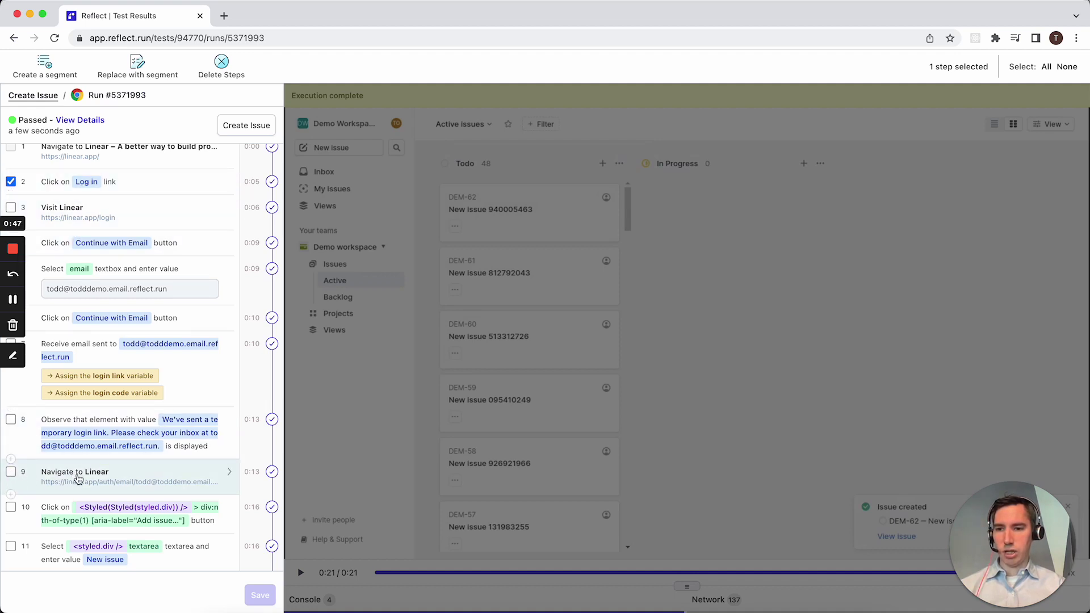
pyautogui.keyDown('shift'); pyautogui.click(10, 473); pyautogui.keyUp('shift')
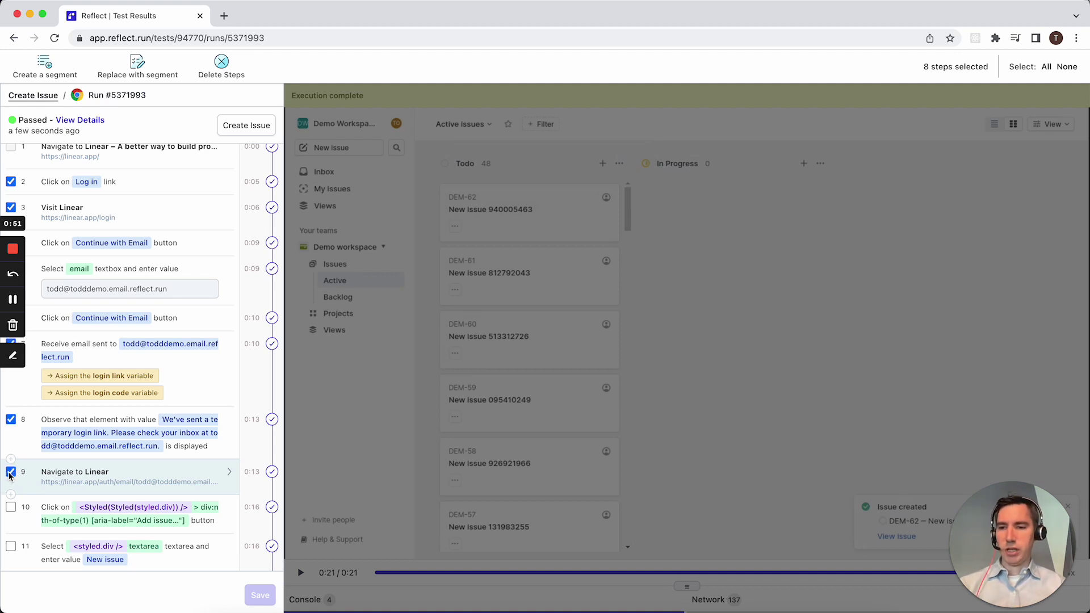
pyautogui.scroll(1, 31, 475)
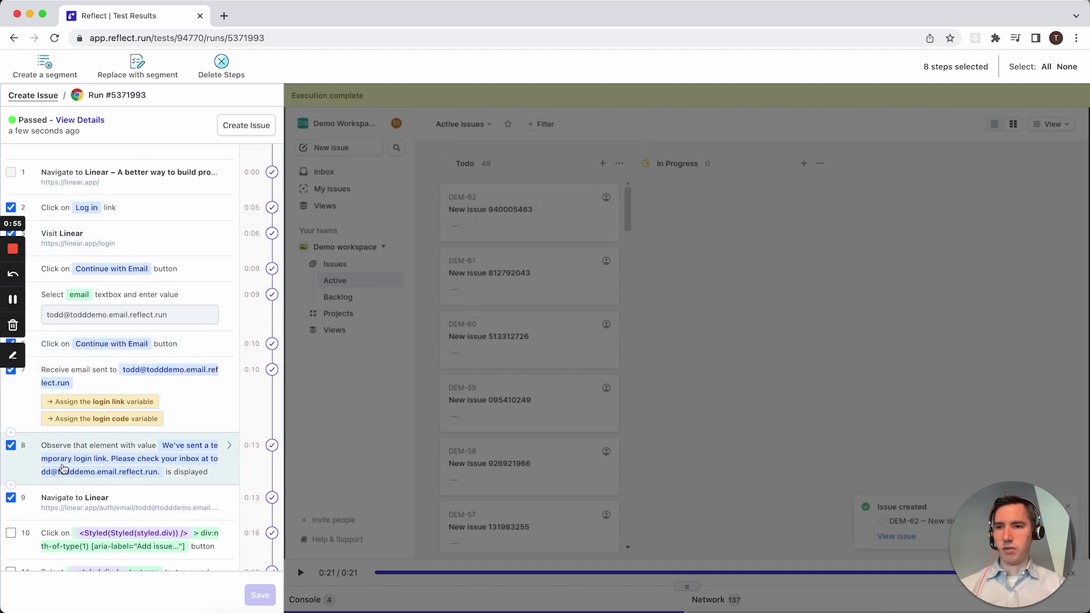
pyautogui.click(46, 72)
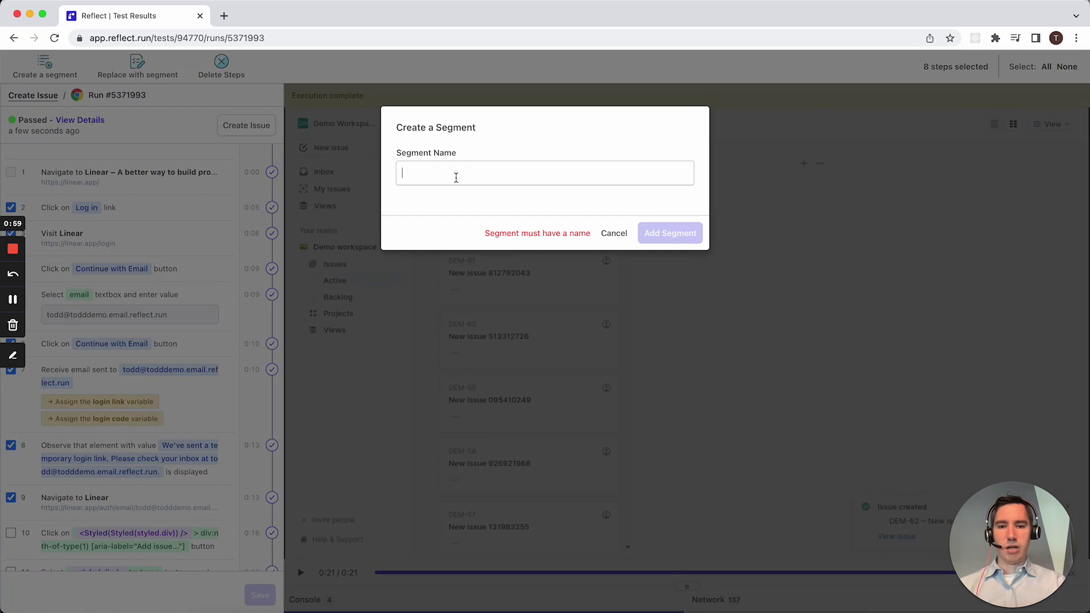
pyautogui.write('Linear Login')
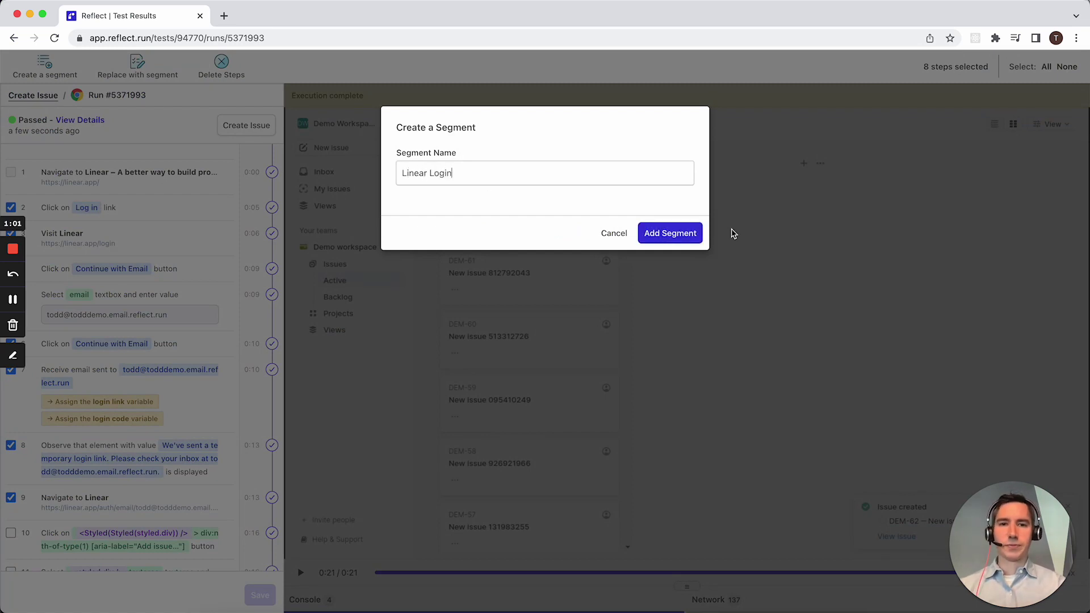
pyautogui.click(664, 232)
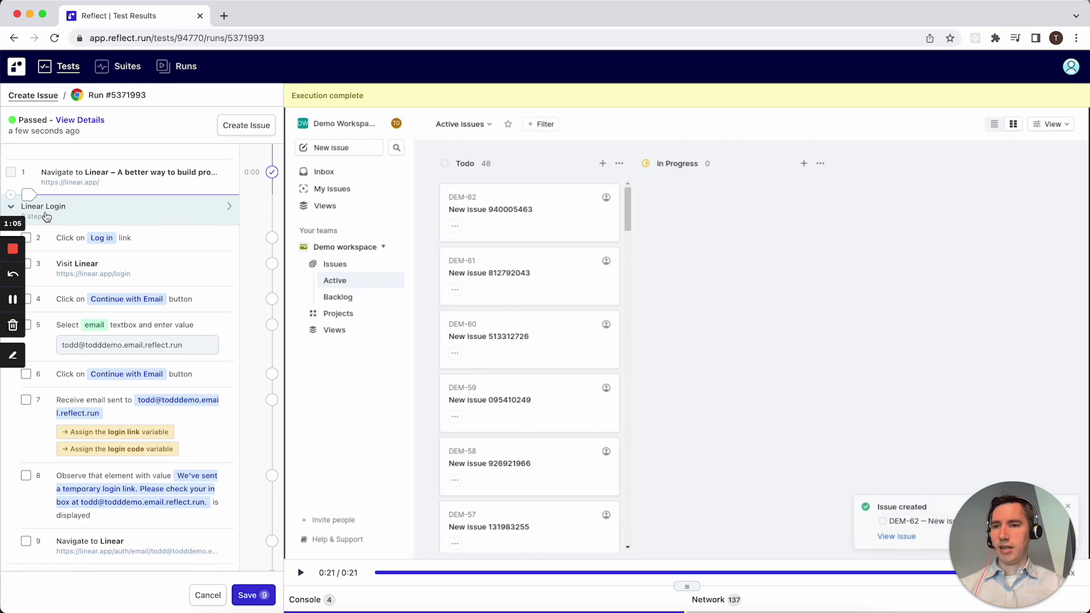
# Step: Review the steps grouped in the Linear Login segment and collapse it
pyautogui.scroll(-1, 95, 402)
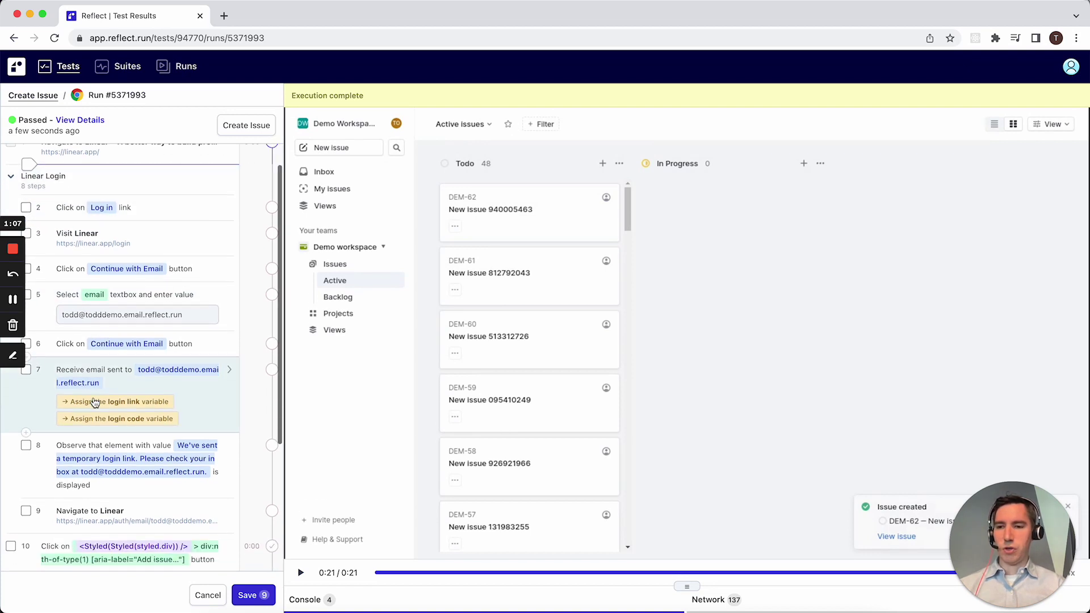
pyautogui.scroll(-6, 95, 402)
pyautogui.scroll(7, 94, 402)
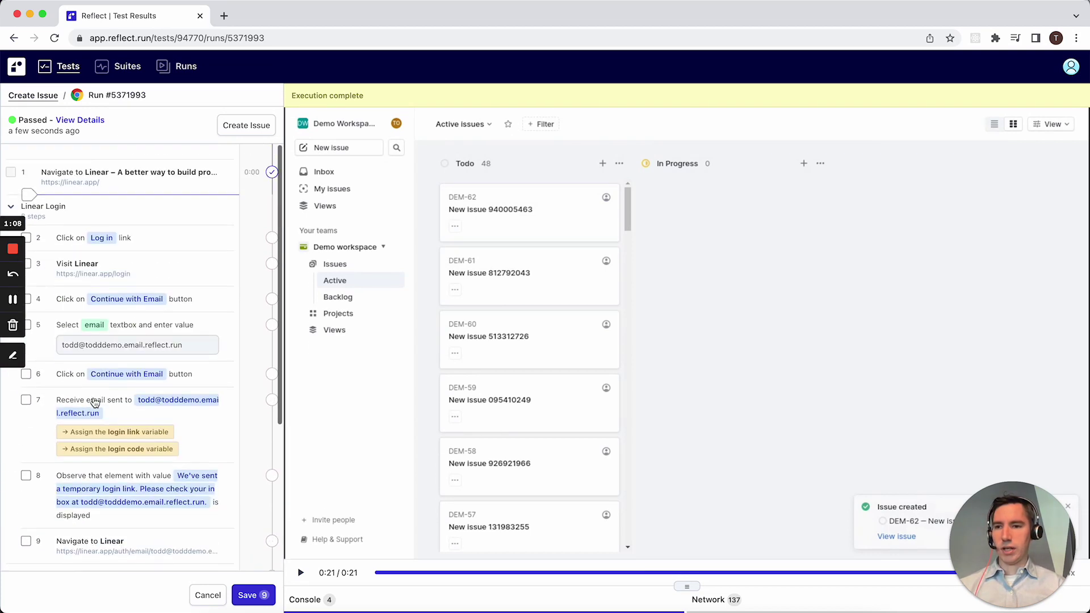
pyautogui.click(78, 223)
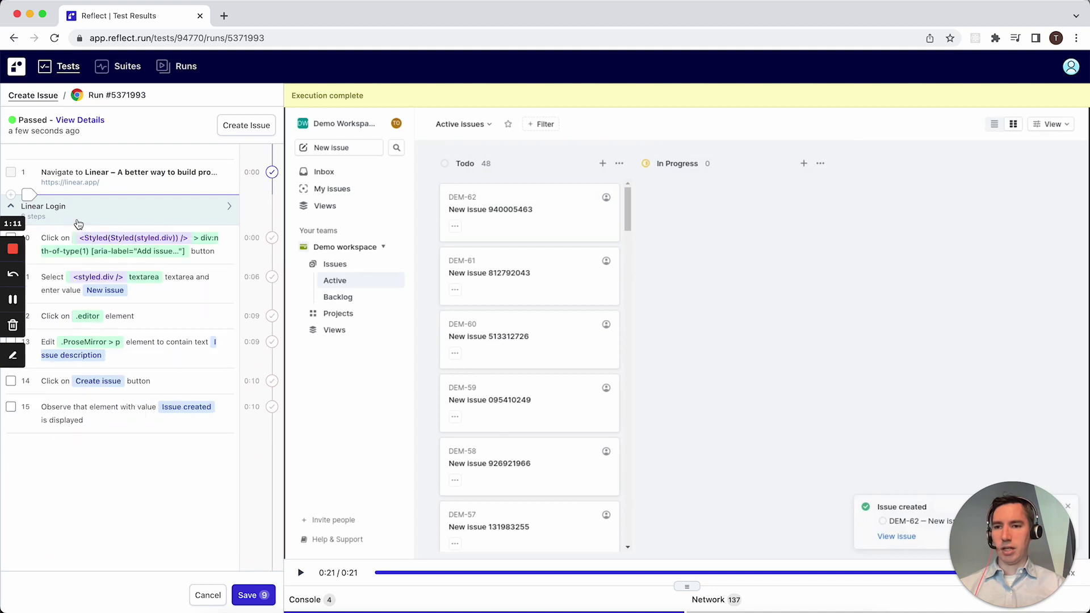
pyautogui.click(78, 224)
pyautogui.click(78, 223)
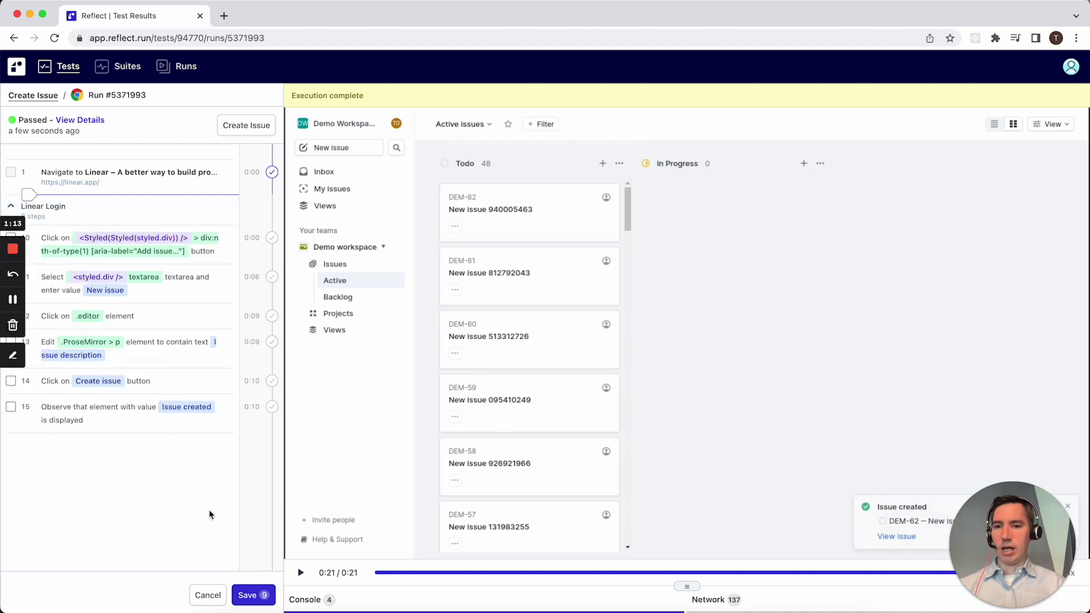
# Step: Save the changes to the Create Issue test and open its test definition
pyautogui.click(250, 595)
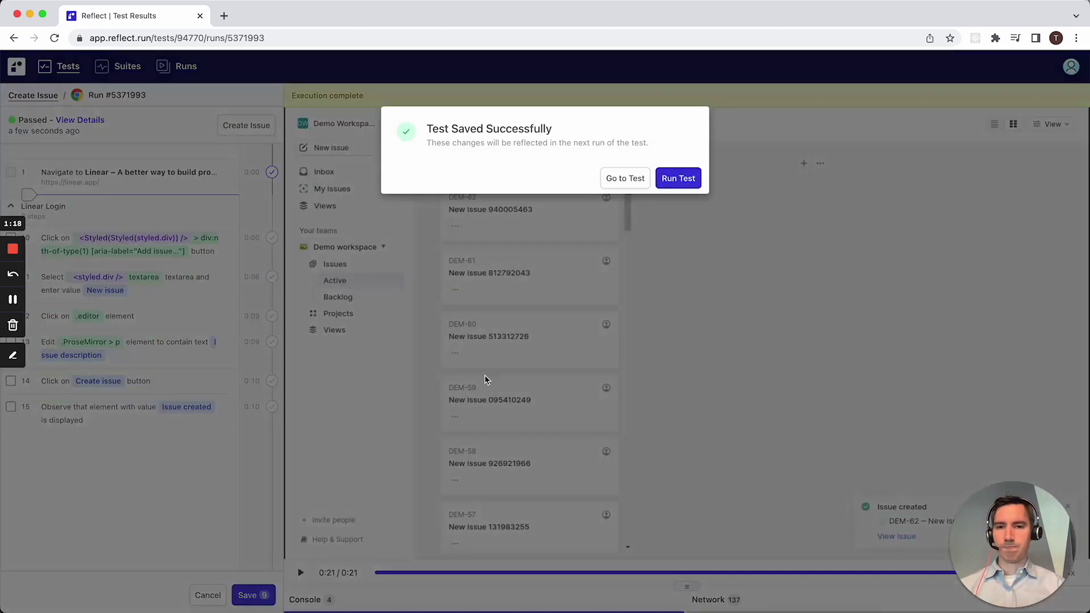
pyautogui.click(631, 178)
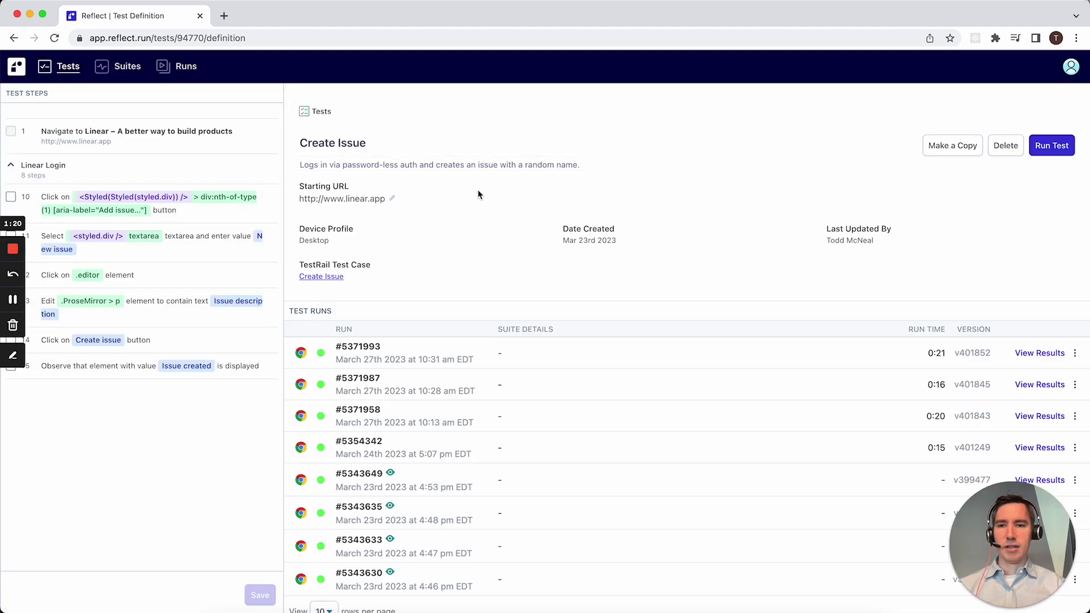
# Step: Start creating a new test named Another Linear Test with linear.app as its starting URL
pyautogui.click(68, 67)
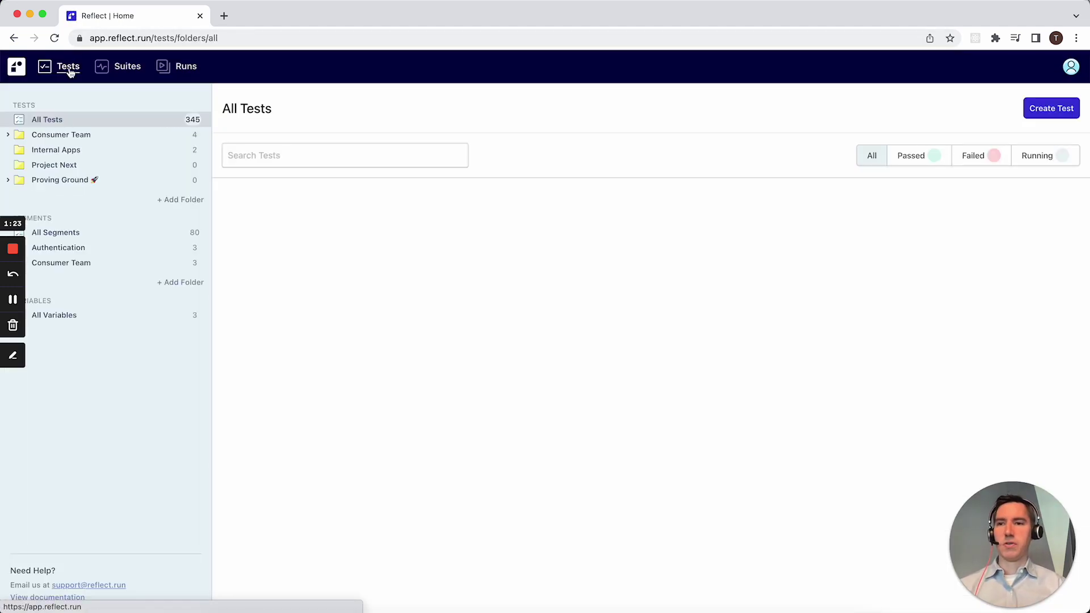
pyautogui.click(1050, 111)
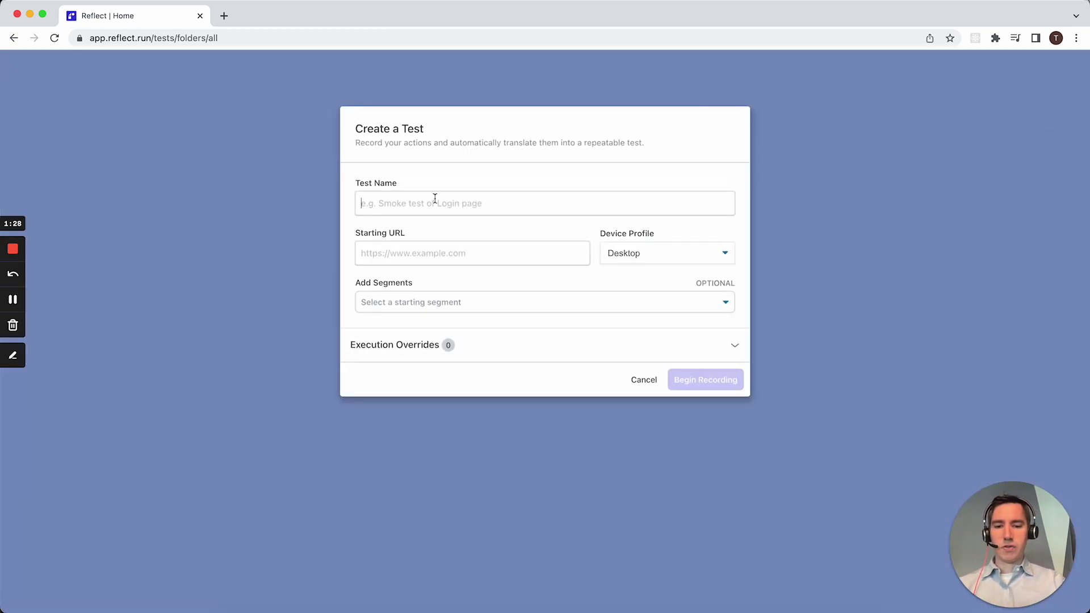
pyautogui.write('Another L')
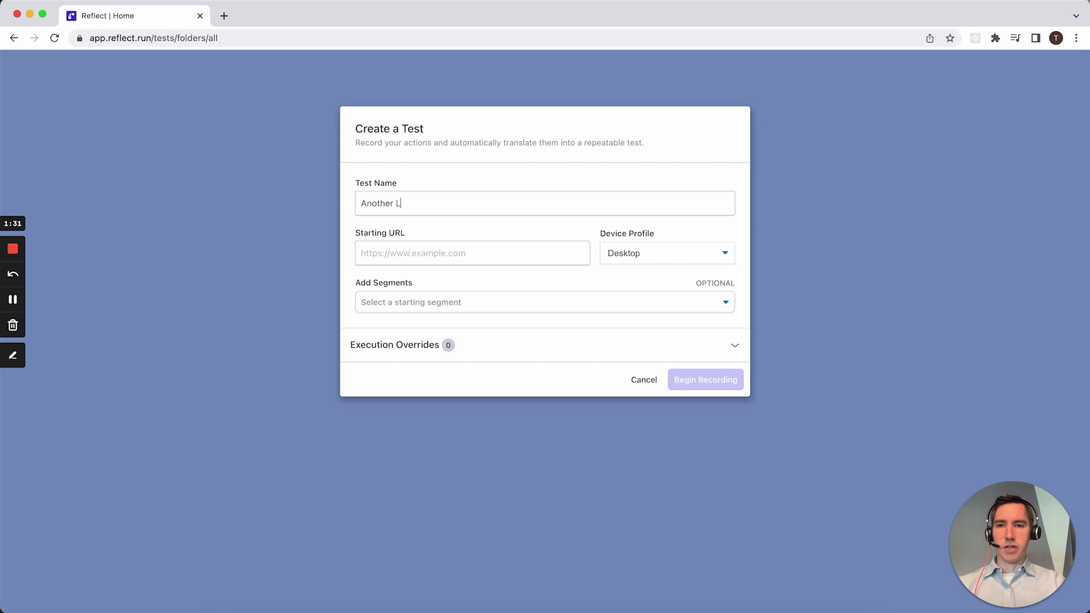
pyautogui.write('inear Test')
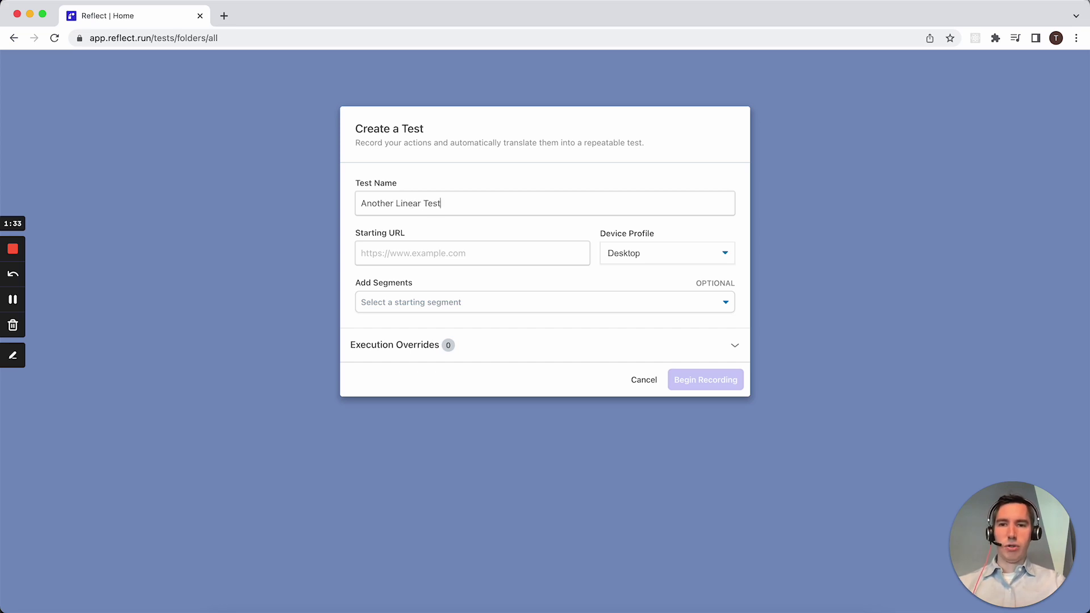
pyautogui.click(444, 248)
pyautogui.write('linear.app')
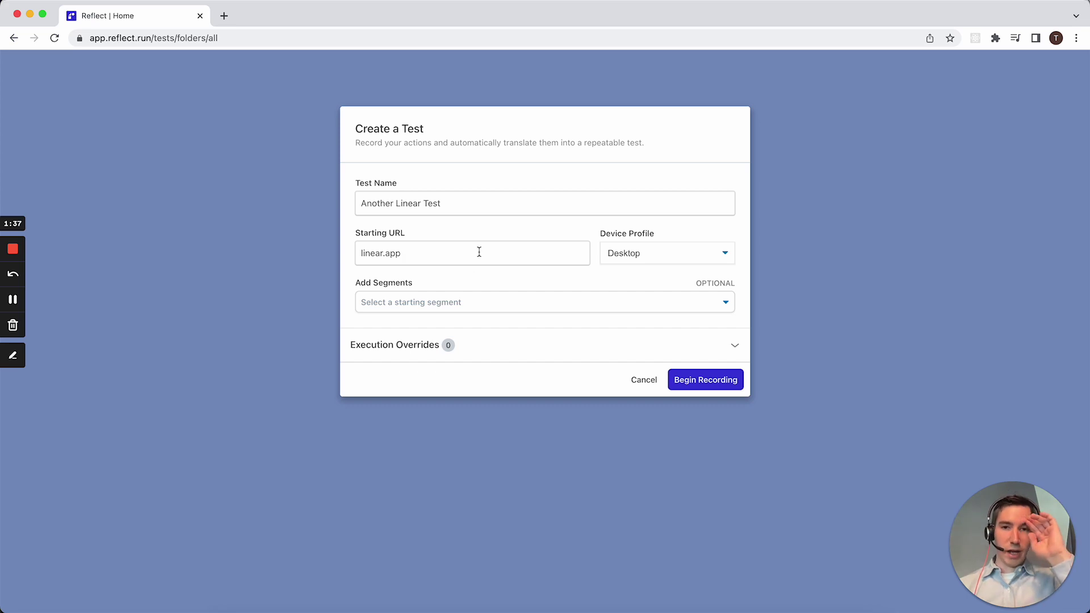
# Step: Add the Linear Login segment as the new test's starting segment and begin recording
pyautogui.click(458, 304)
pyautogui.write('linear')
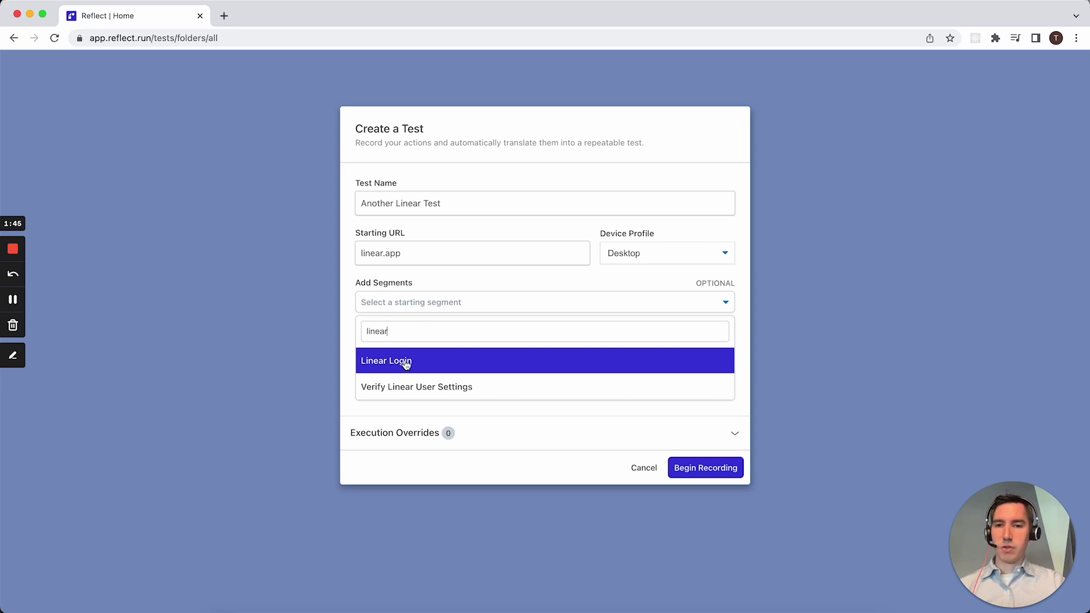
pyautogui.click(407, 364)
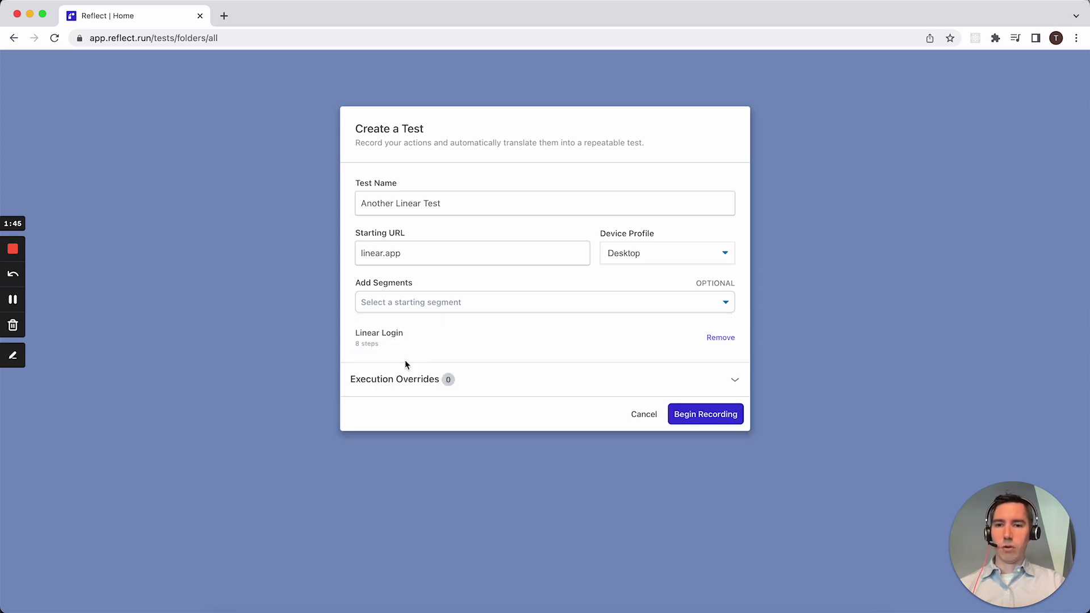
pyautogui.click(699, 414)
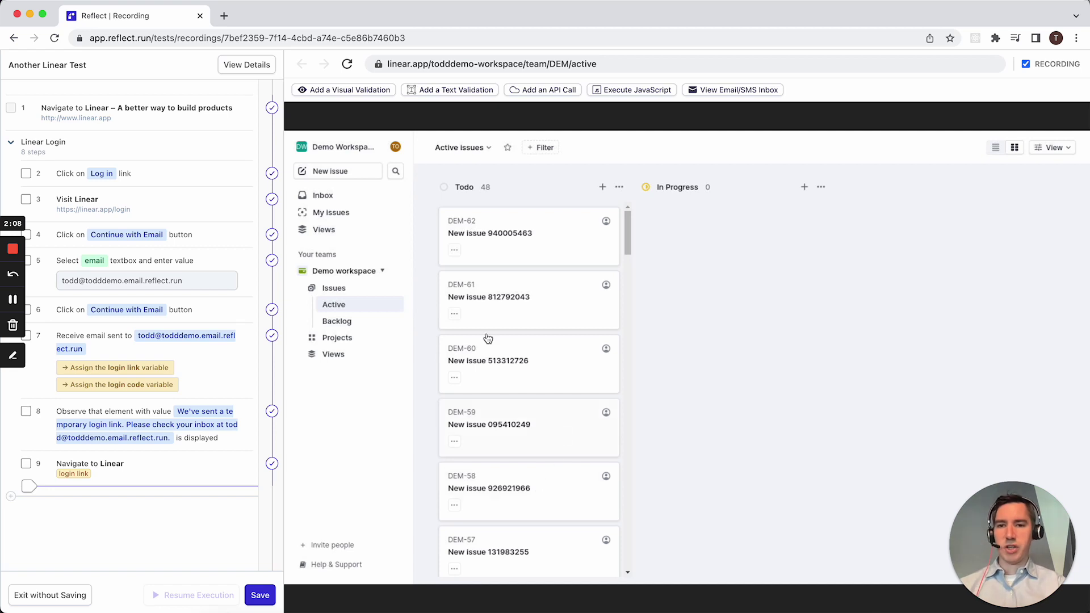
# Step: Record opening the workspace's Views page and save a visual validation of its Views description block with the illustration
pyautogui.click(324, 230)
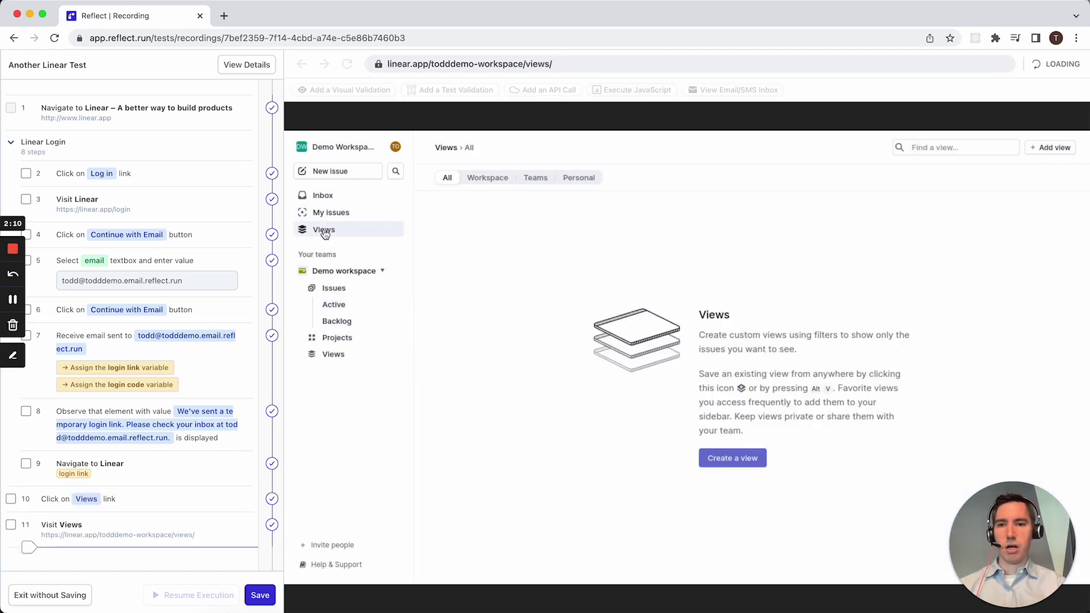
pyautogui.click(336, 90)
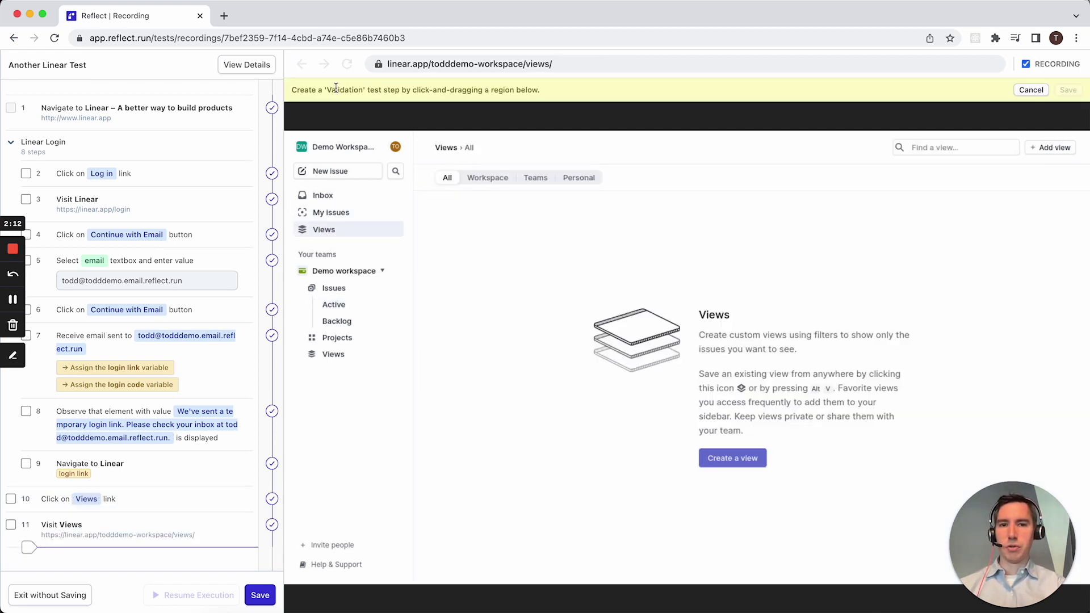
pyautogui.moveTo(533, 265); pyautogui.dragTo(1000, 501)
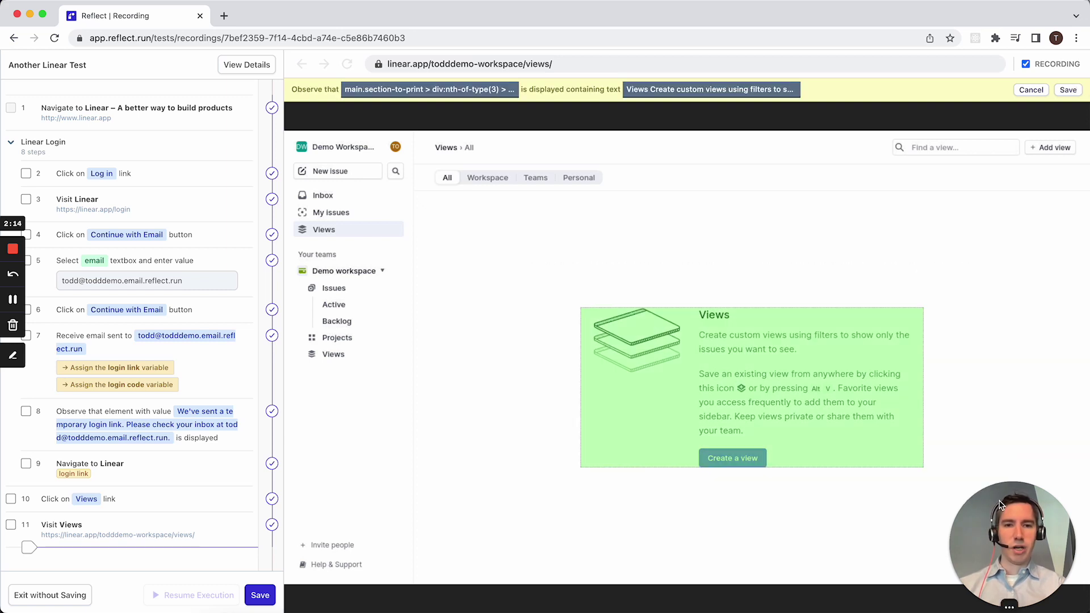
pyautogui.click(1068, 89)
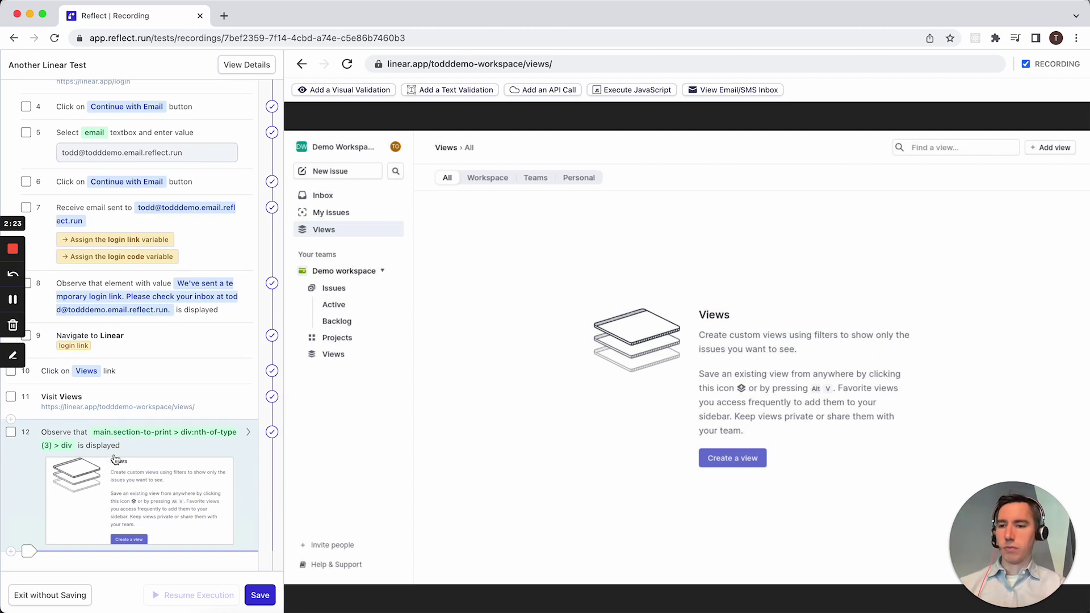
# Step: Insert the existing segment Verify Linear User Settings after step 12, at the end of the test
pyautogui.click(12, 552)
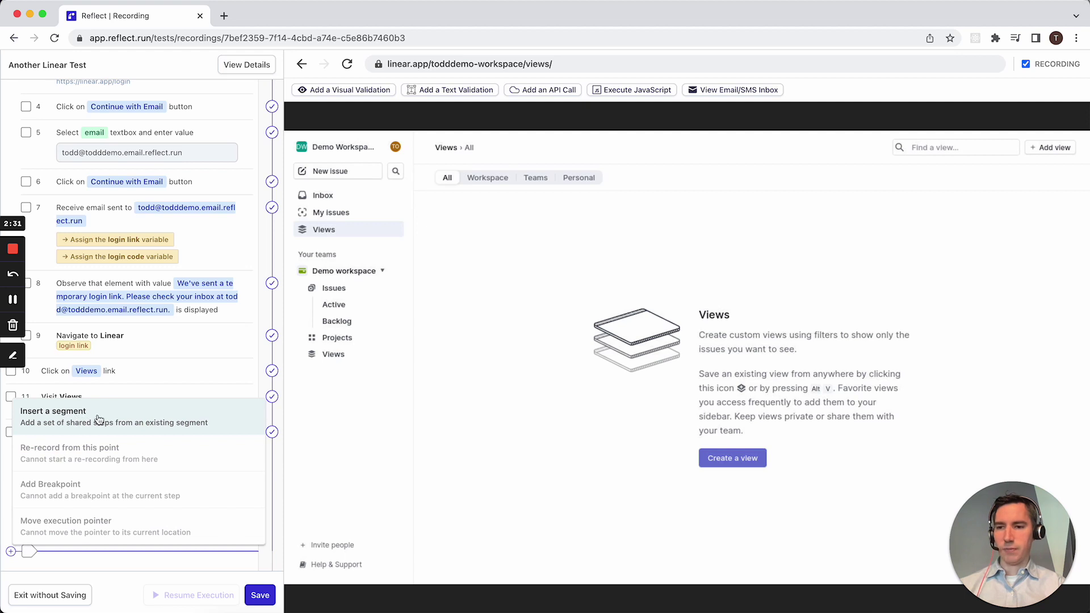
pyautogui.click(78, 419)
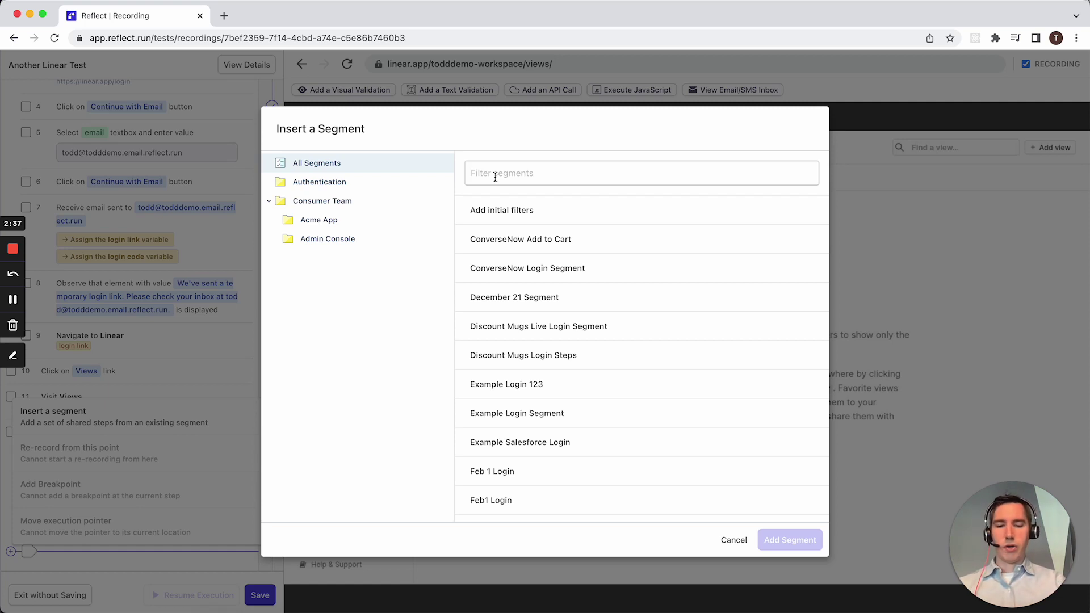
pyautogui.write('linear')
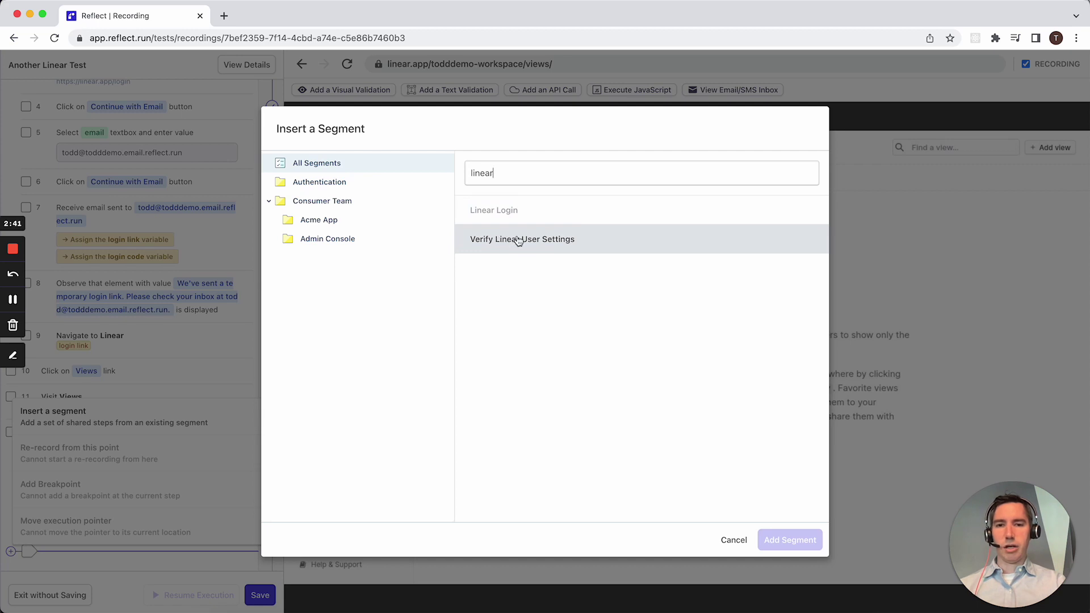
pyautogui.click(518, 239)
pyautogui.click(780, 540)
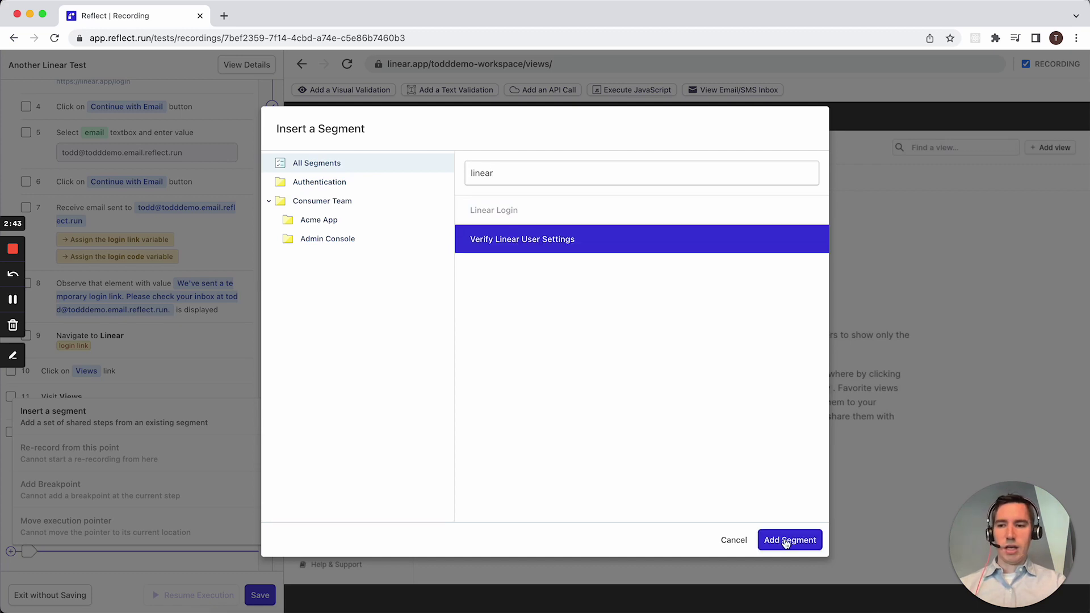
# Step: Record going back to the Active issues page and resume execution to run the Verify Linear User Settings segment
pyautogui.scroll(-1, 166, 416)
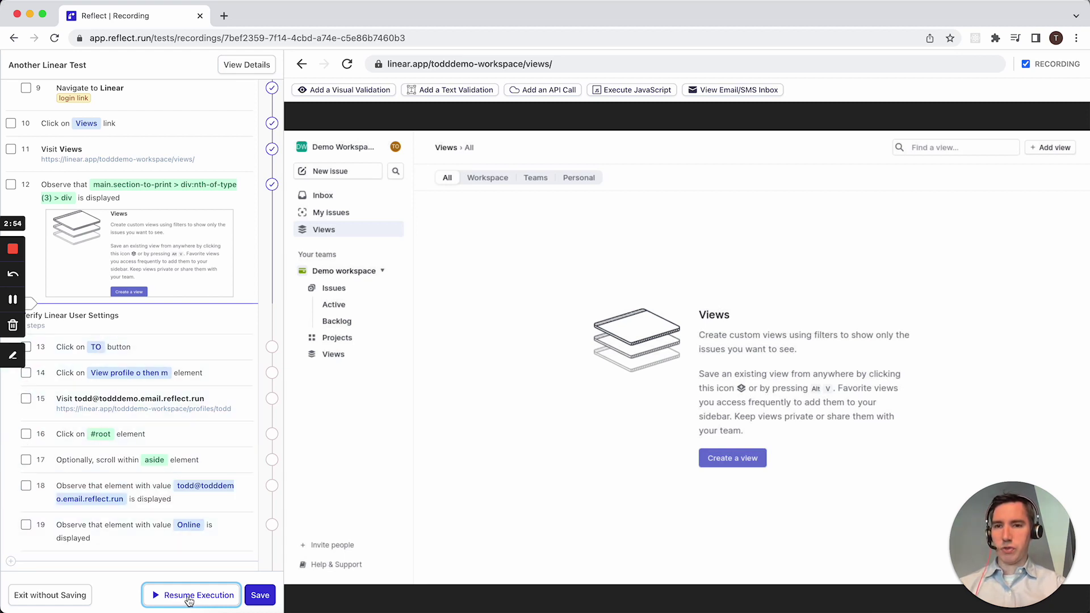
pyautogui.click(302, 67)
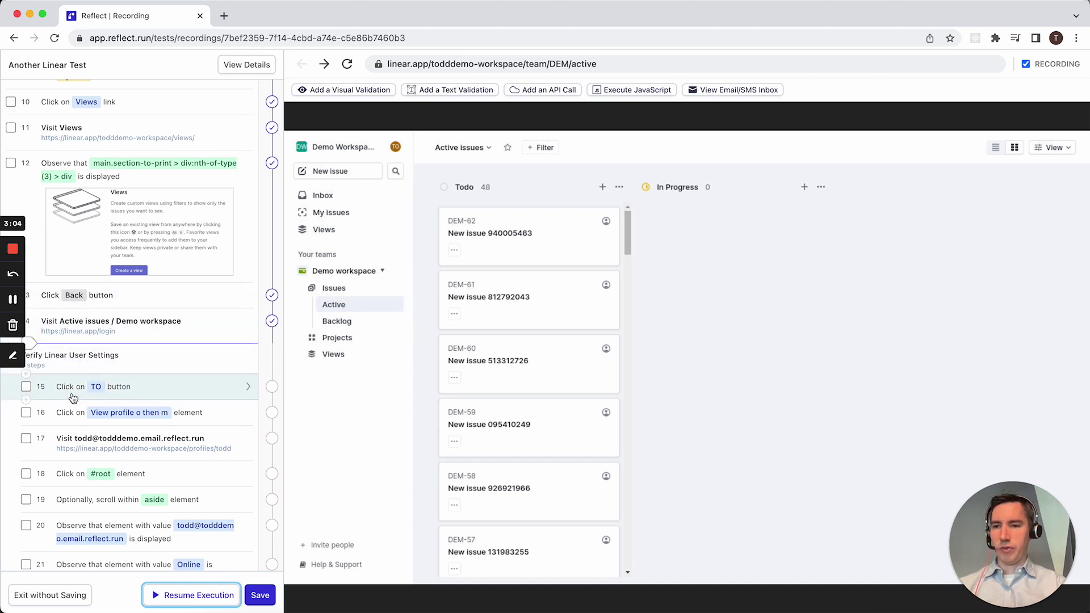
pyautogui.scroll(-1, 70, 392)
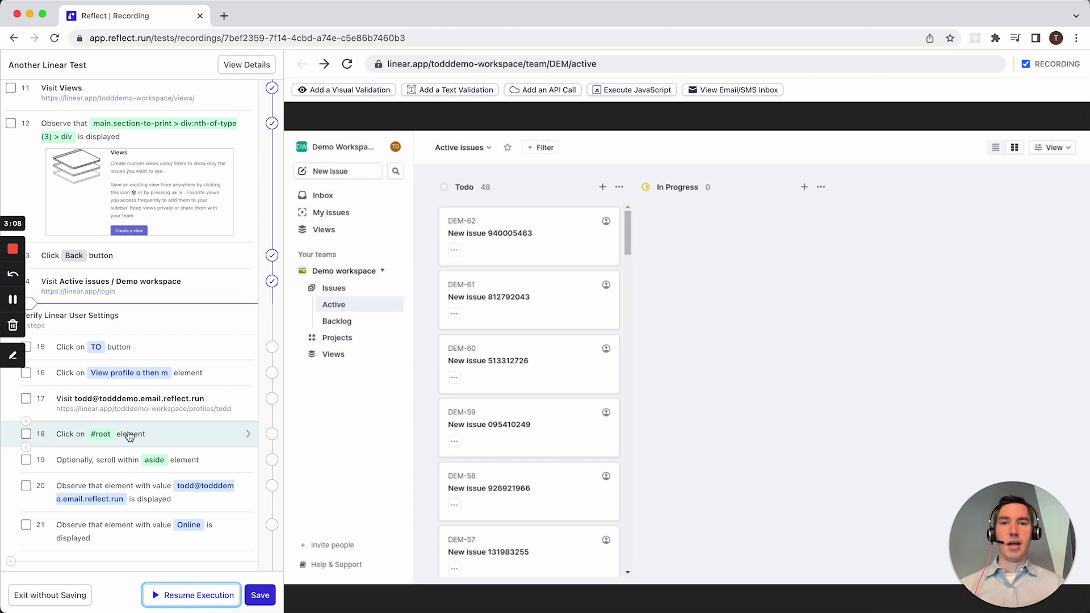
pyautogui.click(189, 594)
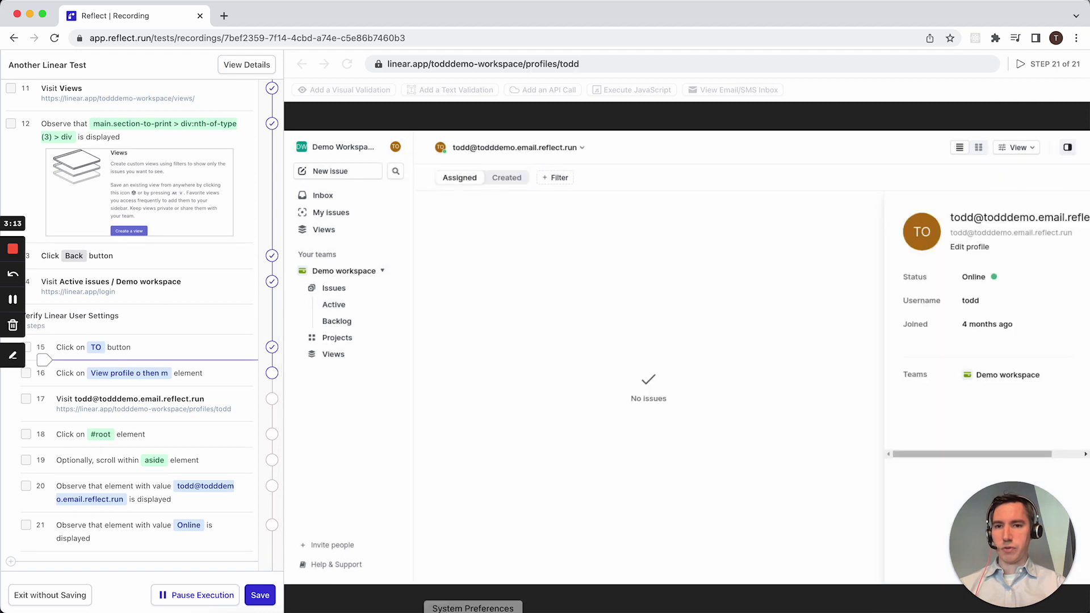